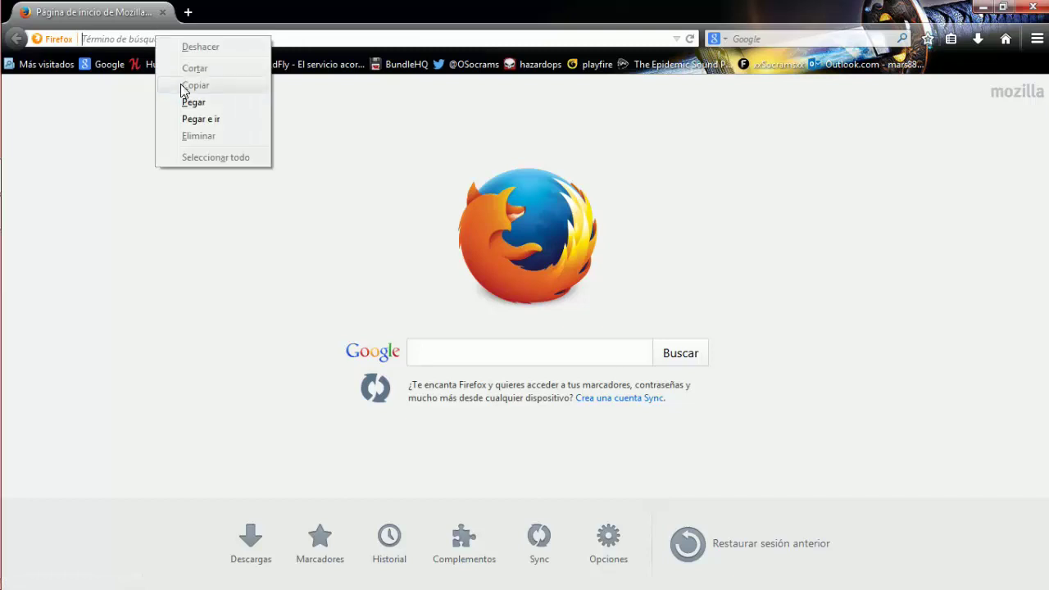
Open the copied adf.ly link, continue to the MEGA page for XXPADDER_W7.rar, and minimize the browser
click(204, 117)
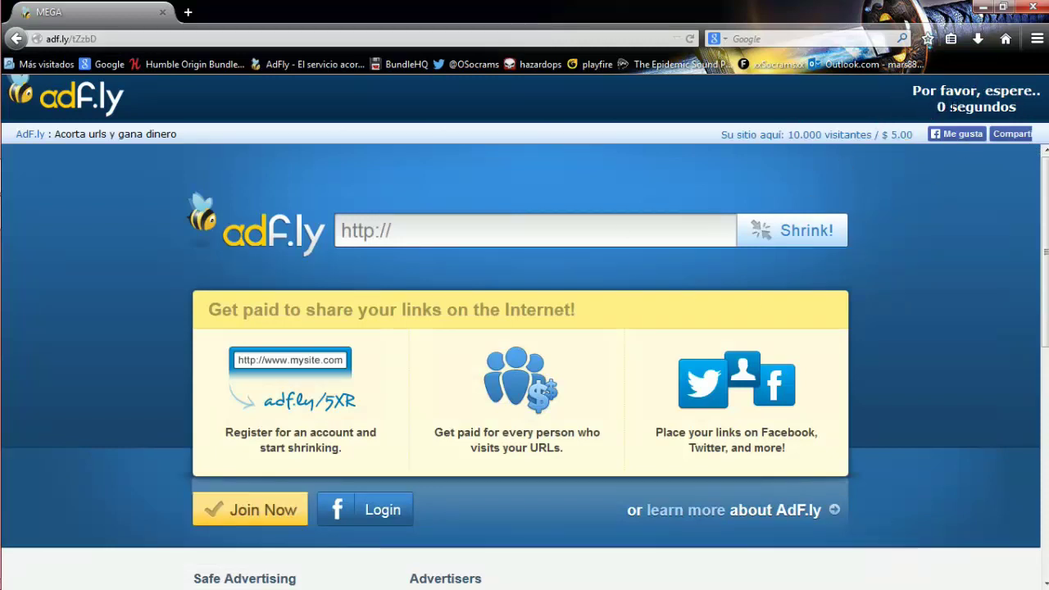
click(909, 100)
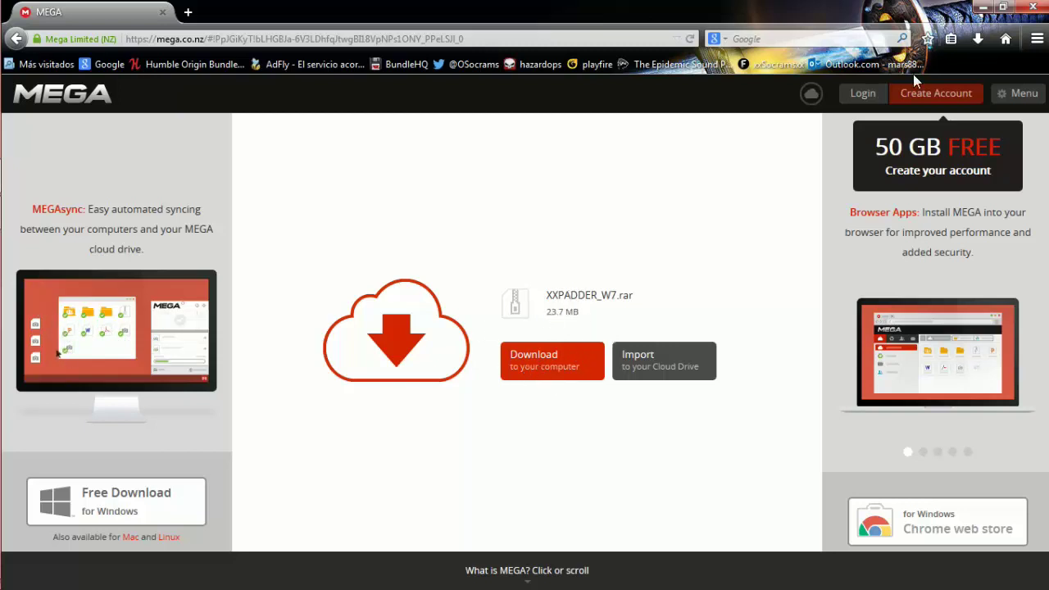
click(982, 7)
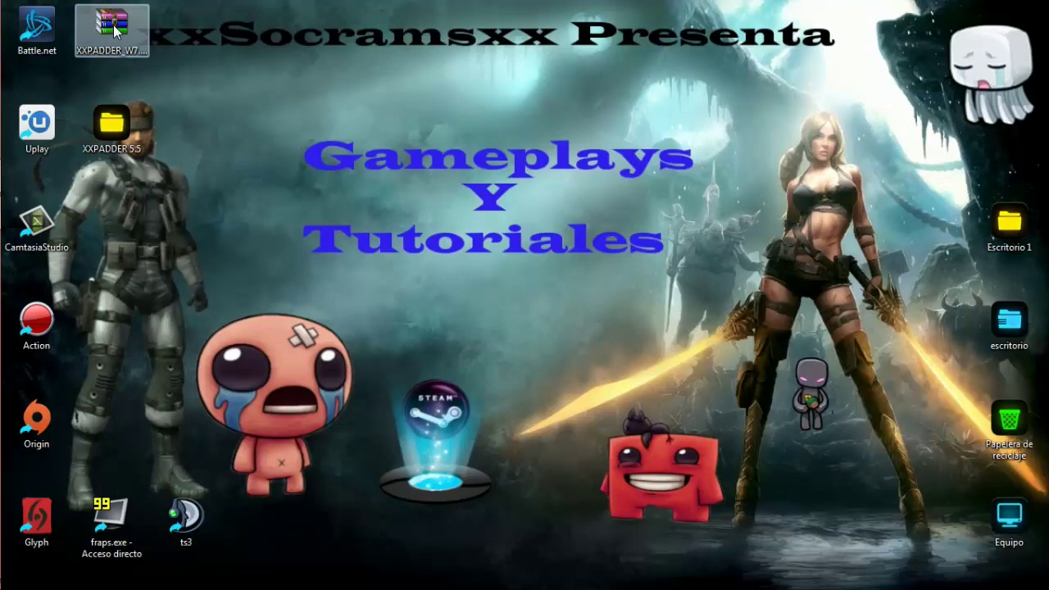
Run Xpadder.exe from the XXPADDER 5.5 desktop folder, allowing it past the security warning
double_click(113, 126)
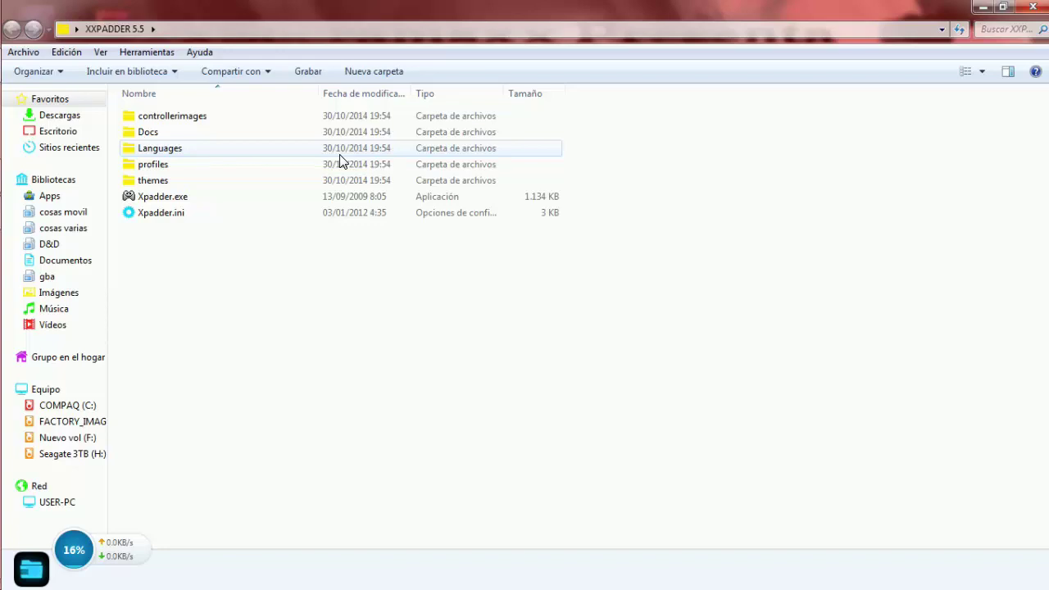
double_click(164, 199)
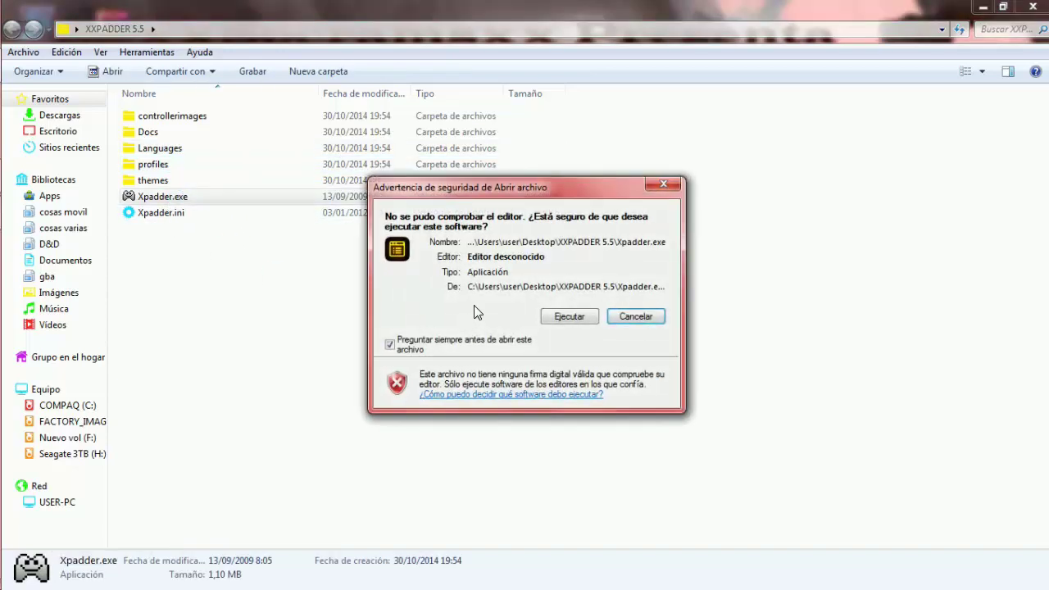
click(565, 317)
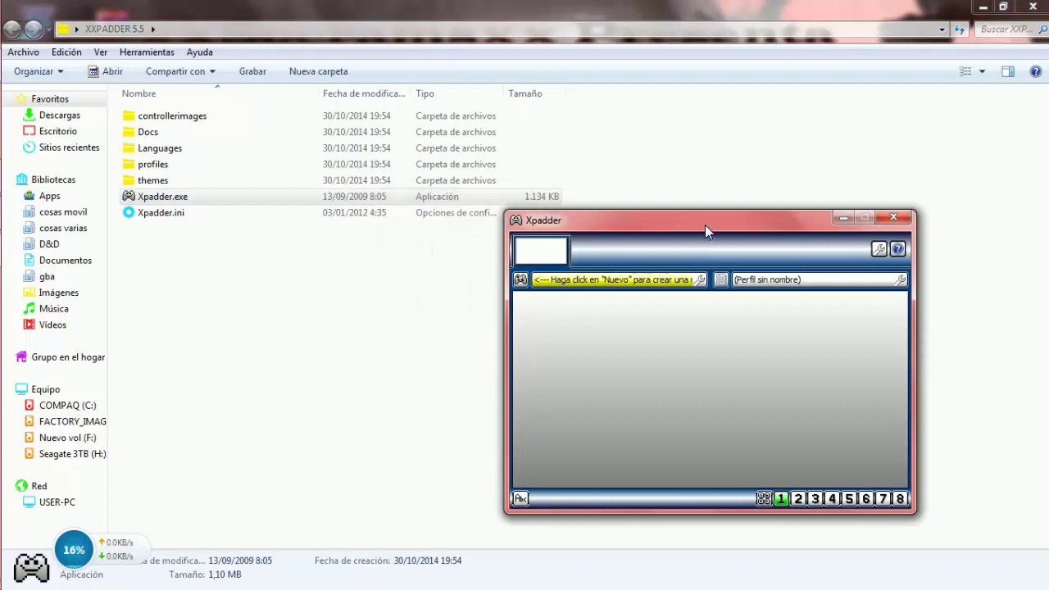
drag(704, 223, 684, 189)
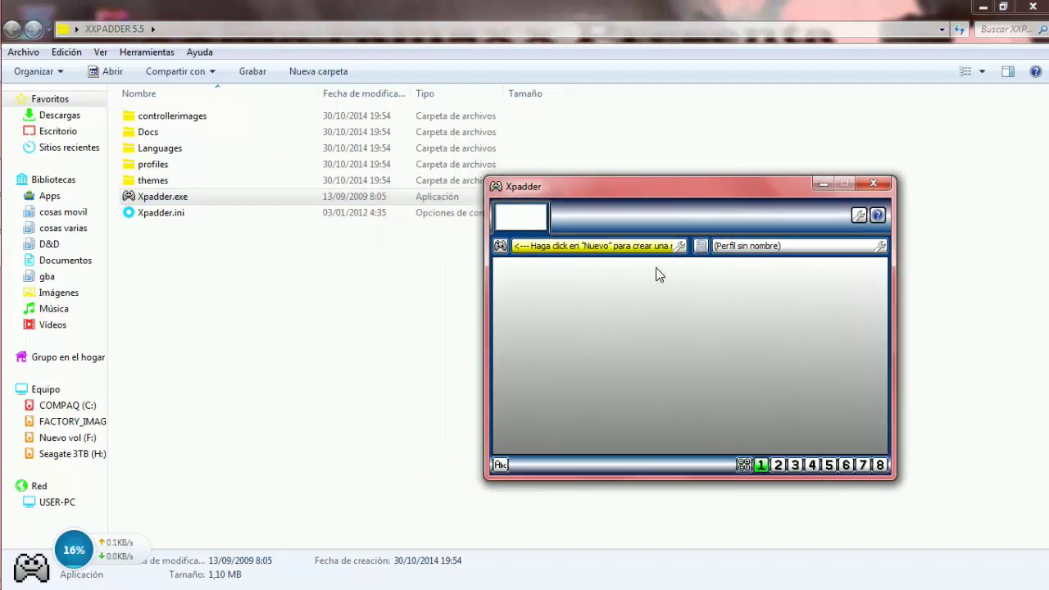
Create a new controller layout and open the controllerimages folder to choose its picture
click(498, 246)
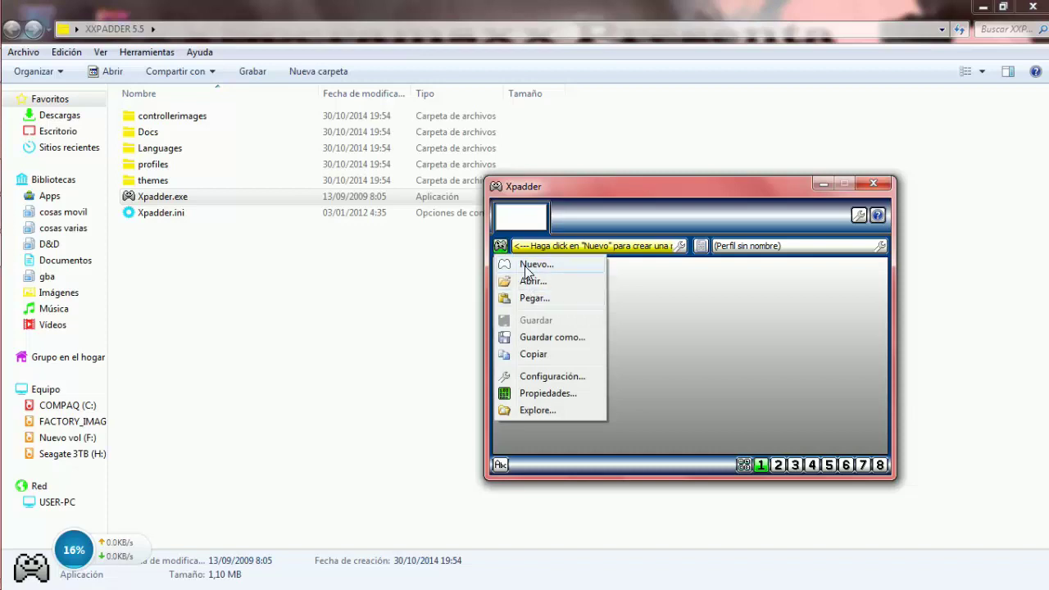
click(532, 264)
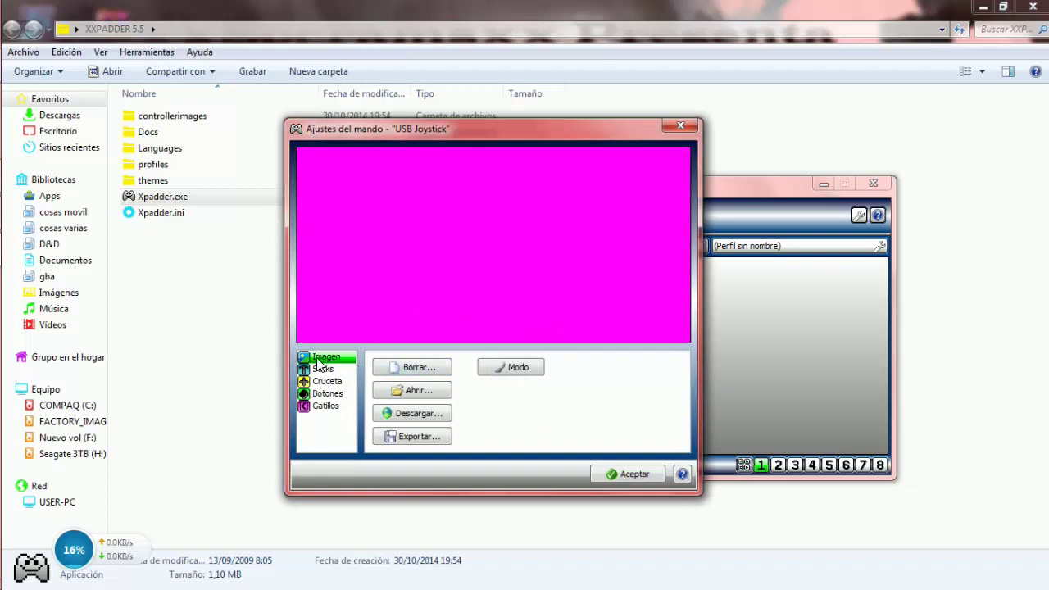
click(399, 393)
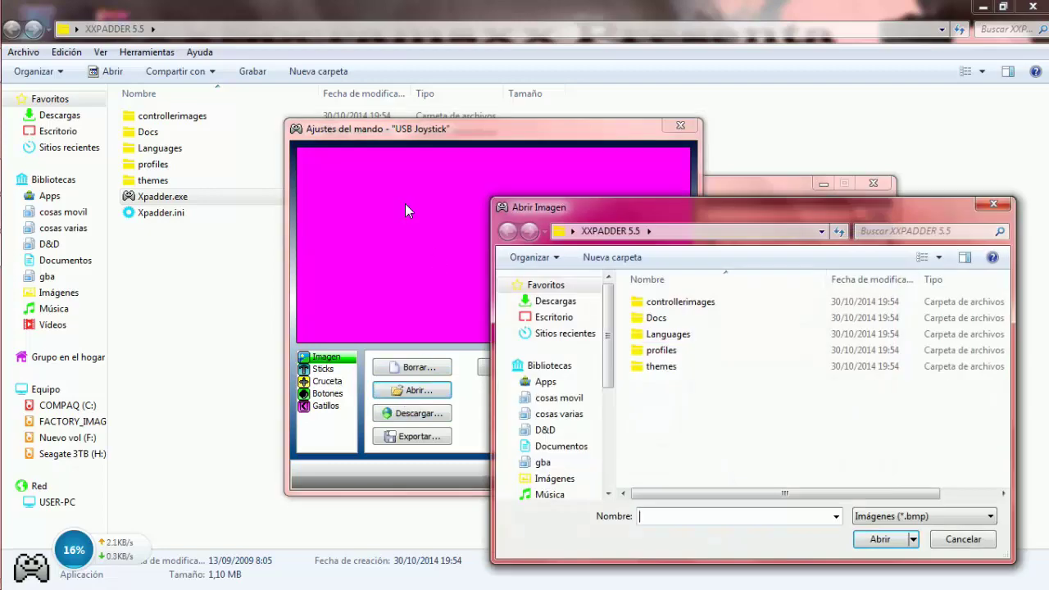
click(637, 365)
double_click(638, 365)
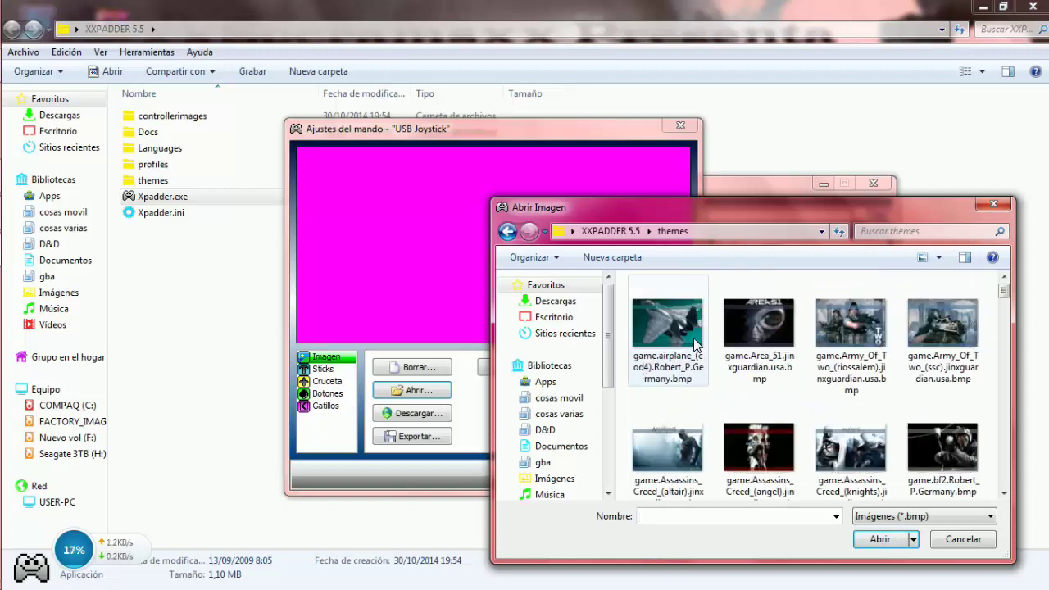
click(509, 232)
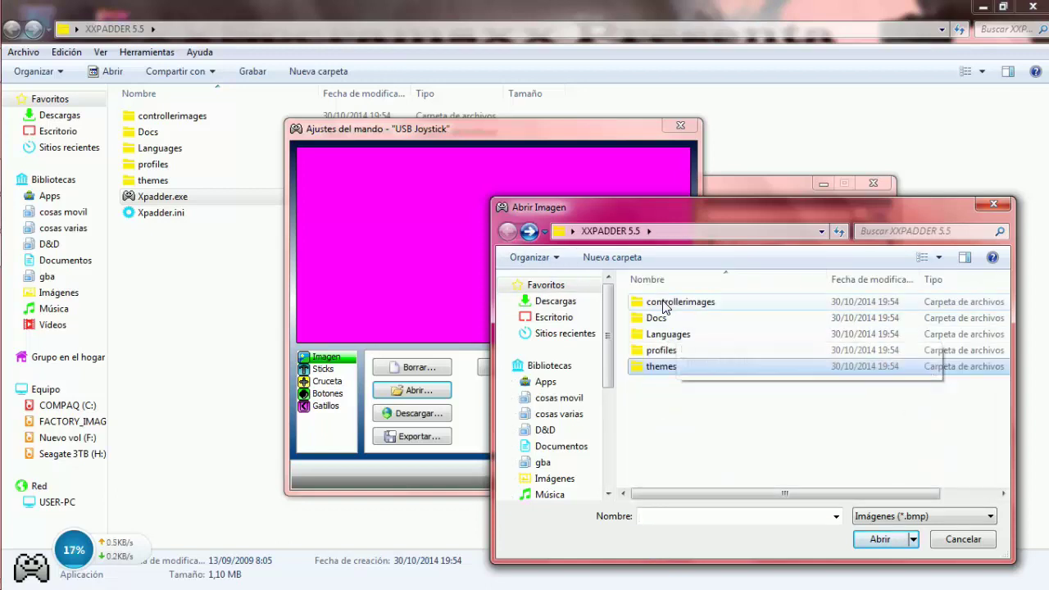
double_click(640, 301)
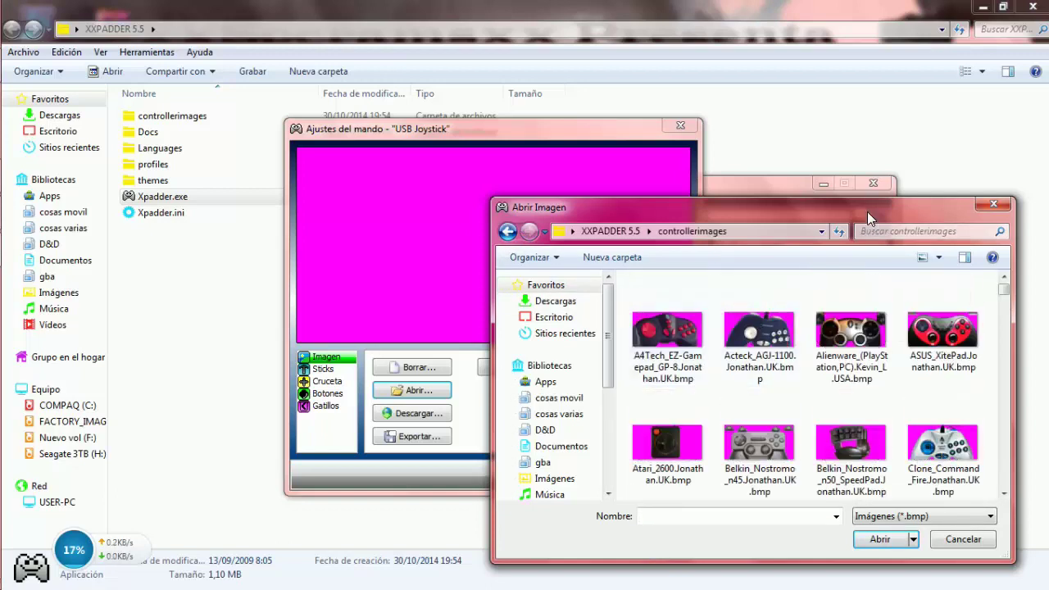
Load the Logitech Dual Action picture as the controller image
drag(867, 211, 783, 142)
scroll(819, 246, down, 1)
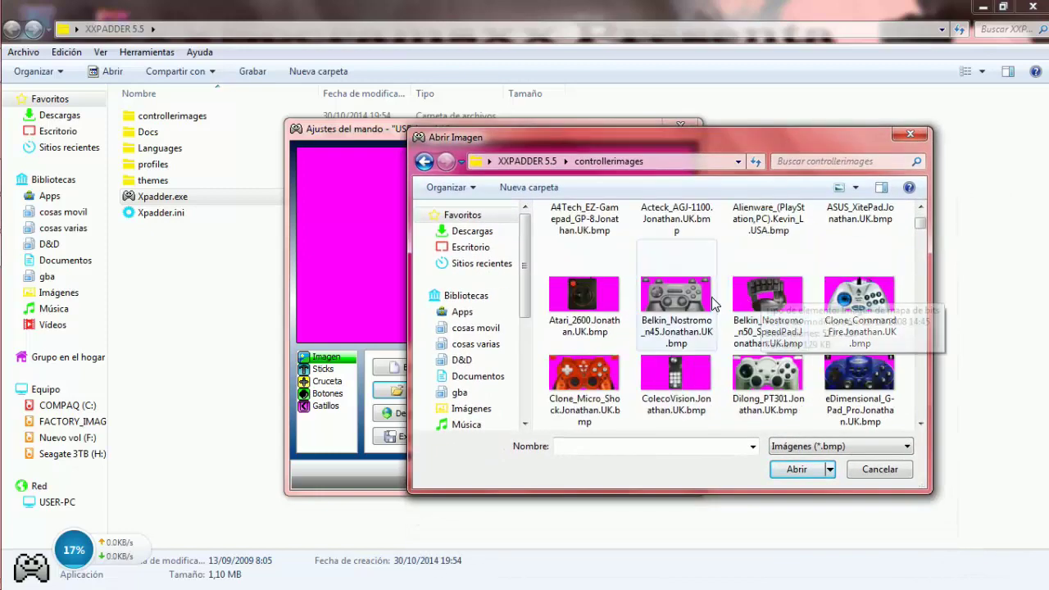
scroll(857, 270, up, 1)
scroll(766, 262, down, 1)
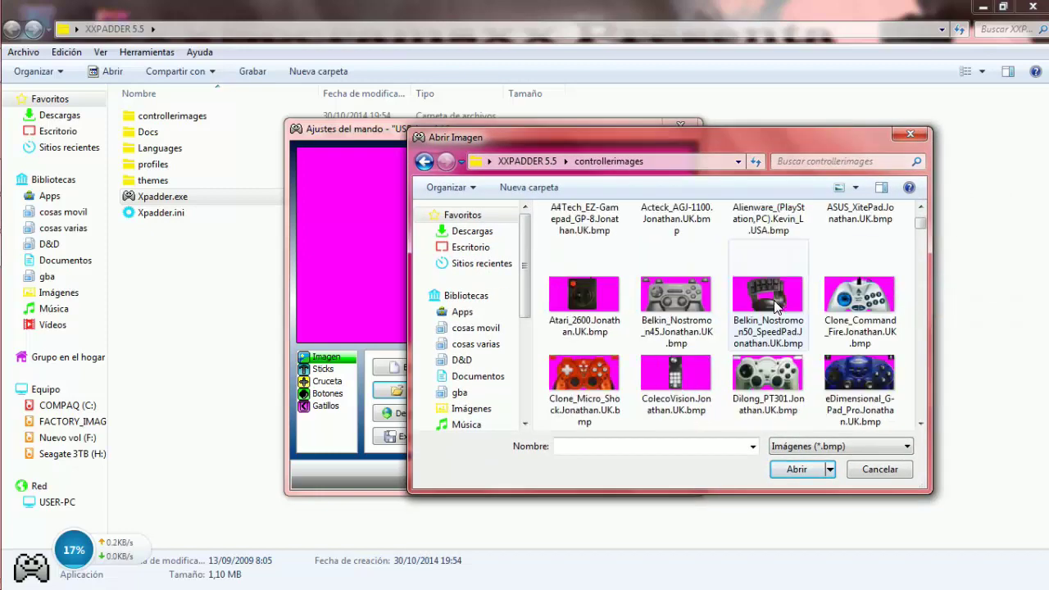
scroll(851, 238, up, 1)
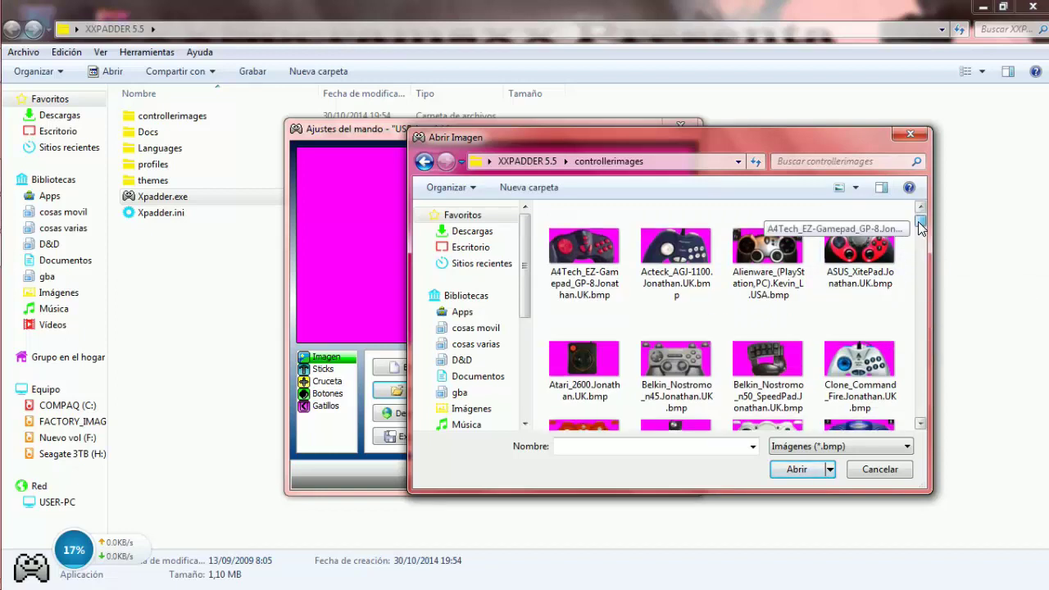
scroll(917, 226, down, 2)
drag(917, 228, 921, 301)
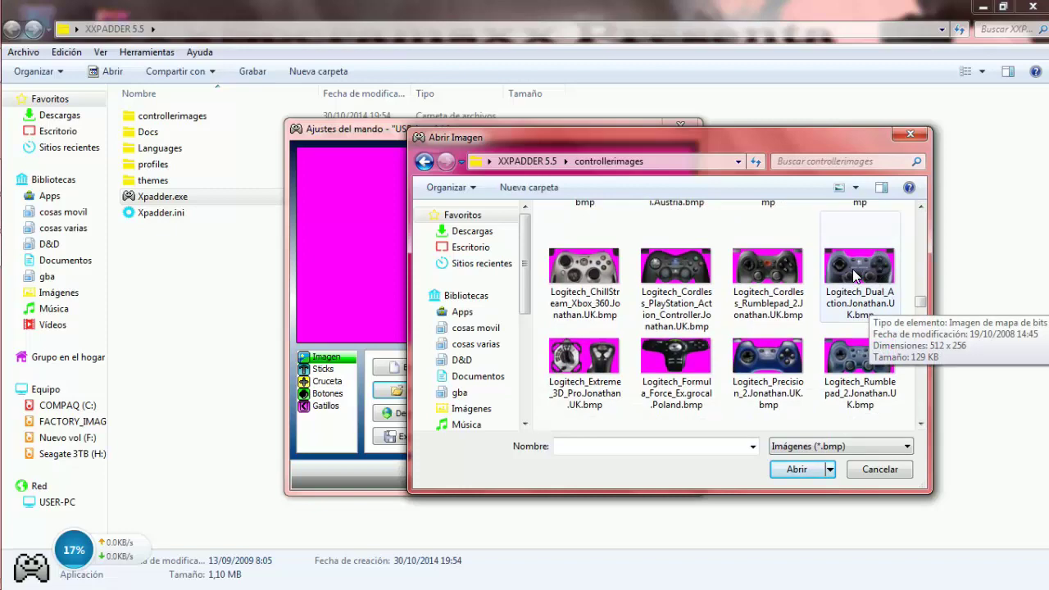
click(854, 275)
click(793, 470)
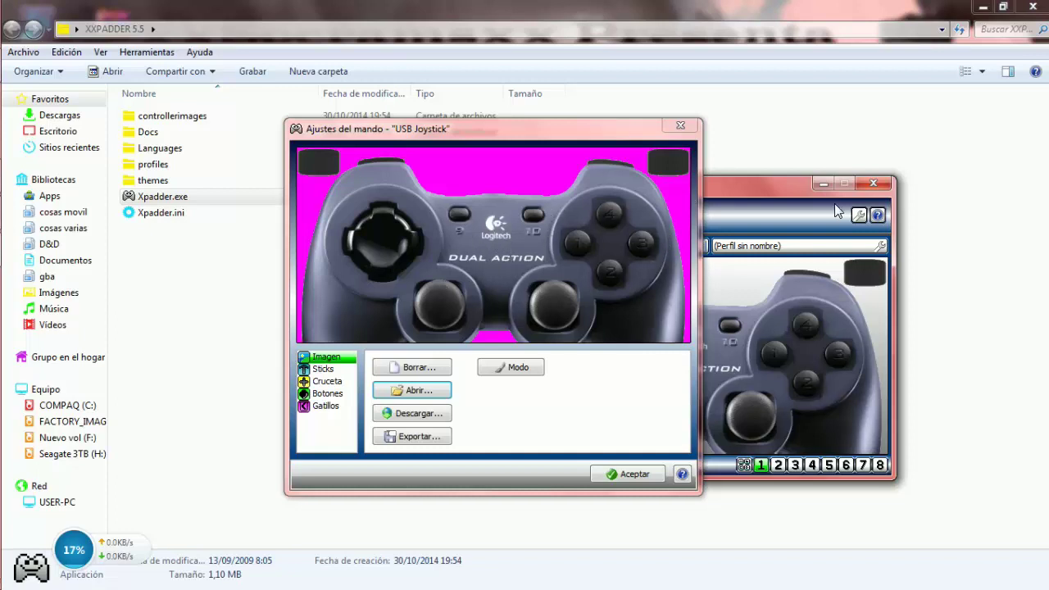
Set the controller image to the Sony PlayStation Black picture from the controllerimages folder
click(405, 393)
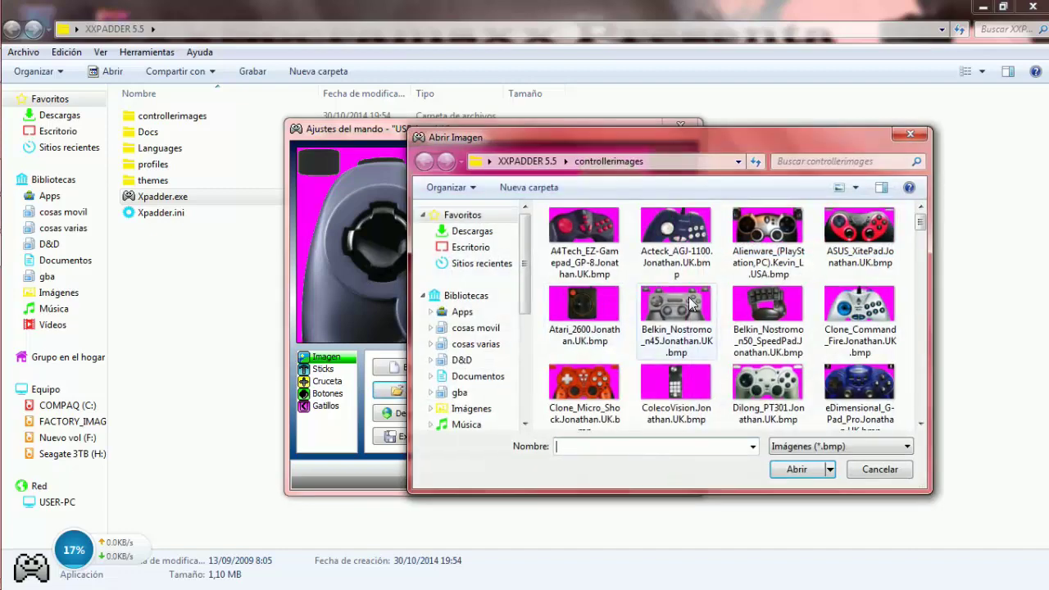
drag(918, 227, 934, 379)
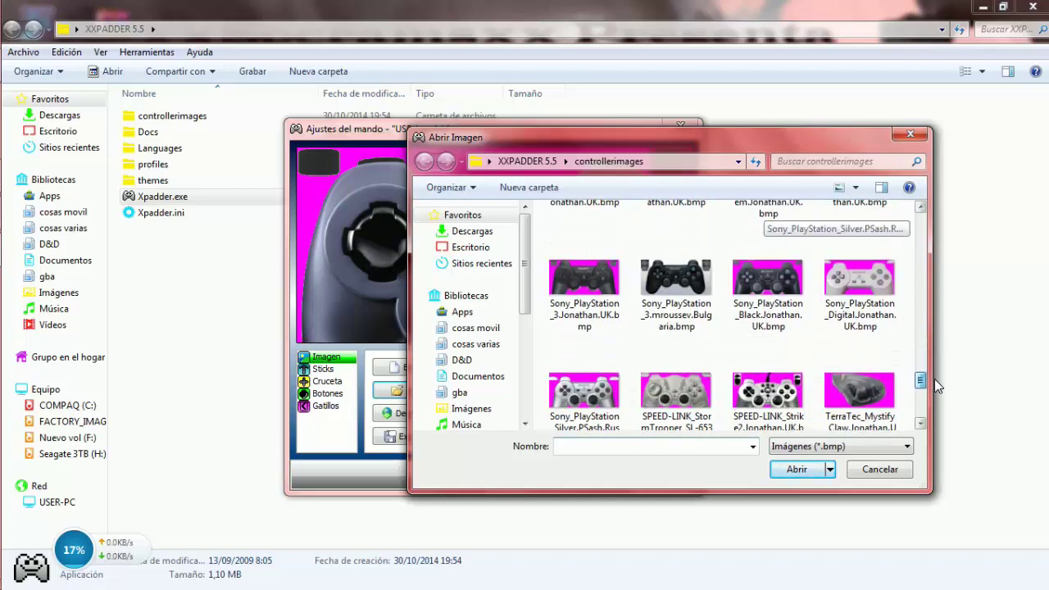
click(770, 280)
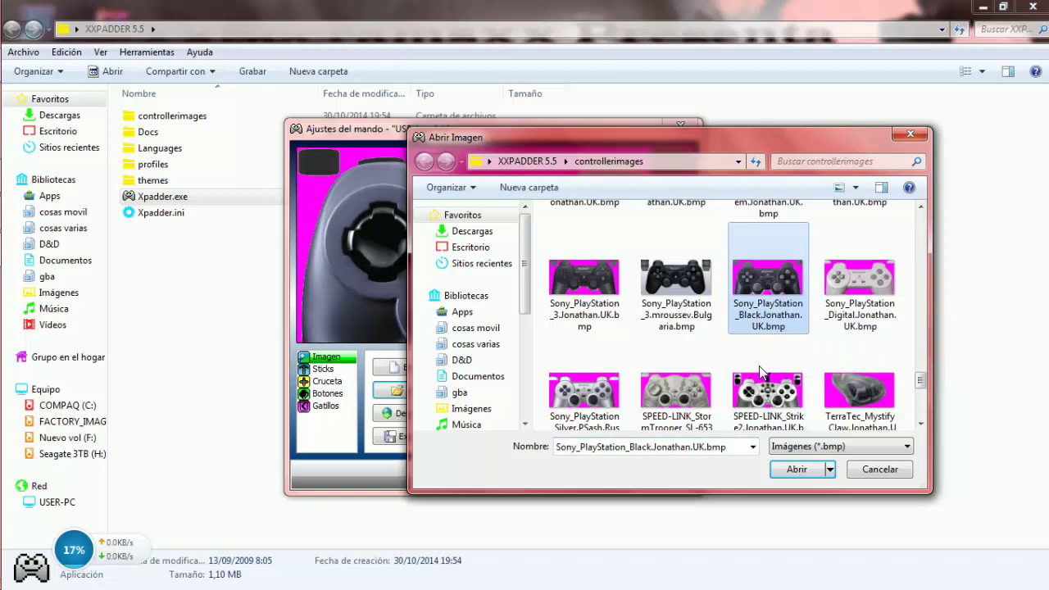
click(796, 469)
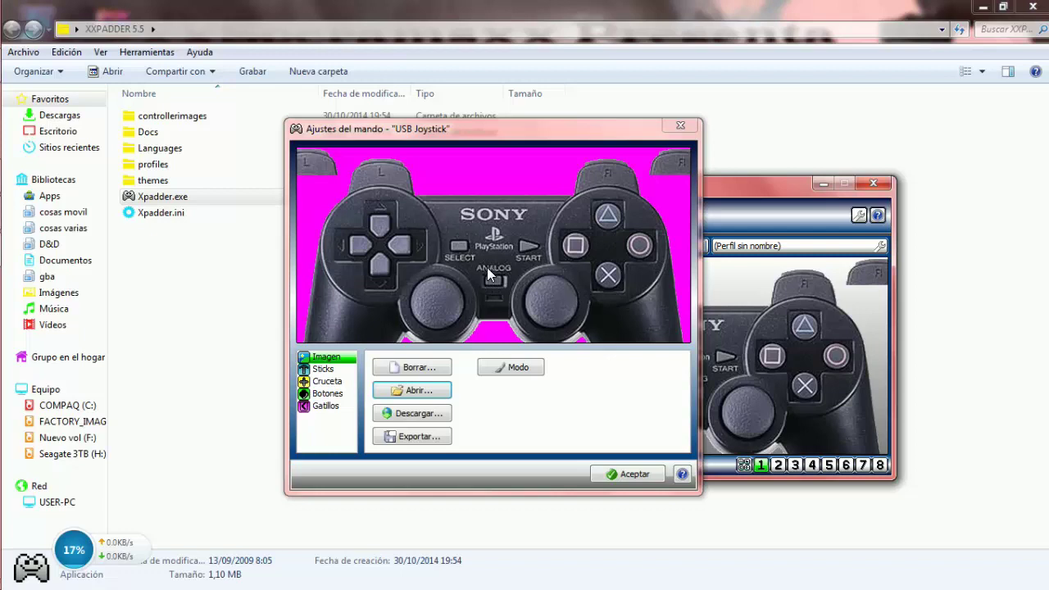
Enable Stick 1 on the X and Y axes and Stick 2 on the Z and RZ axes
click(321, 369)
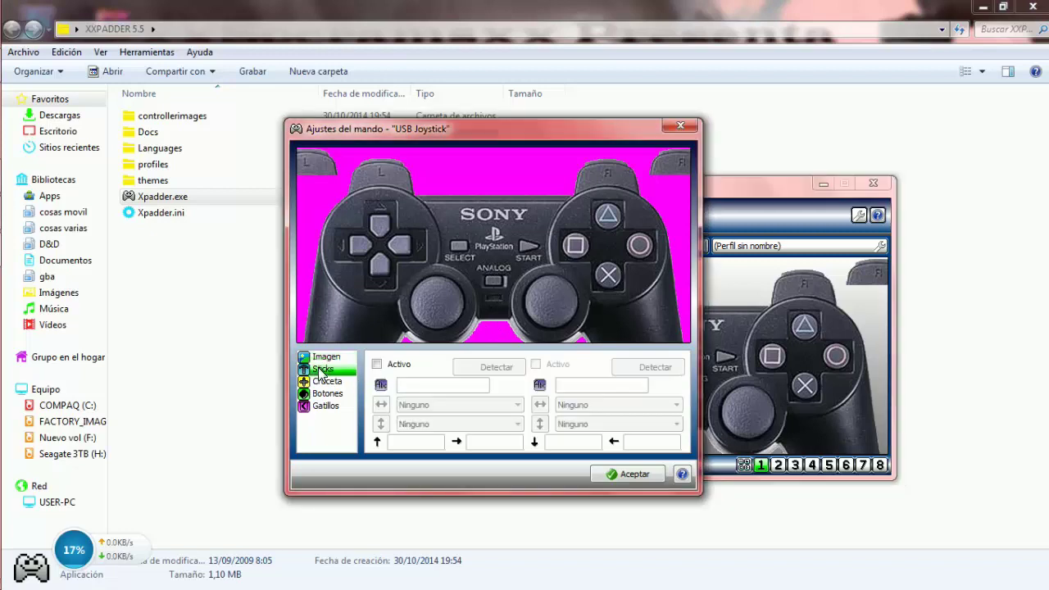
click(376, 365)
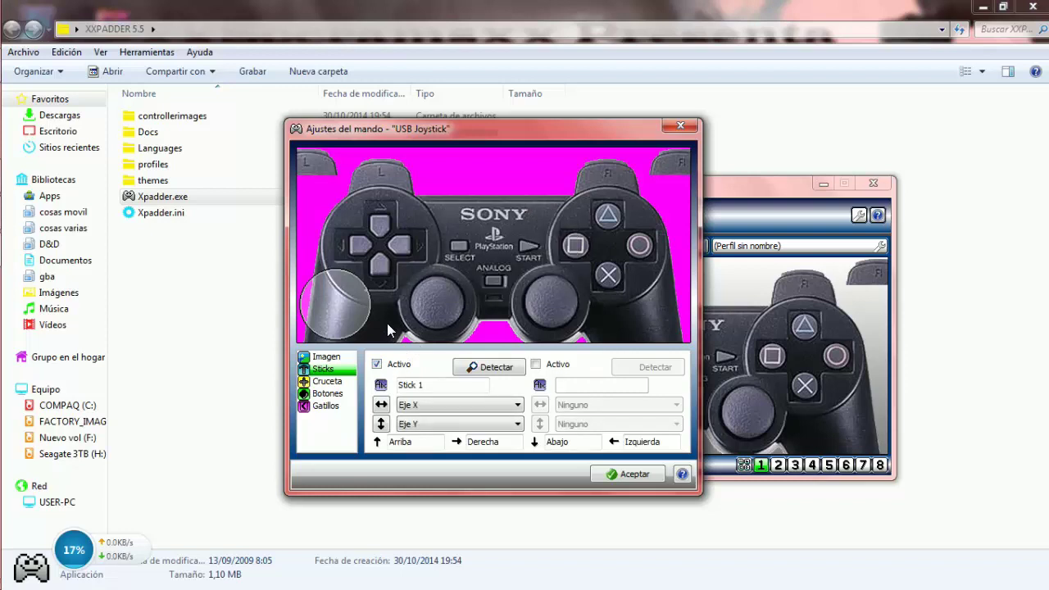
click(536, 363)
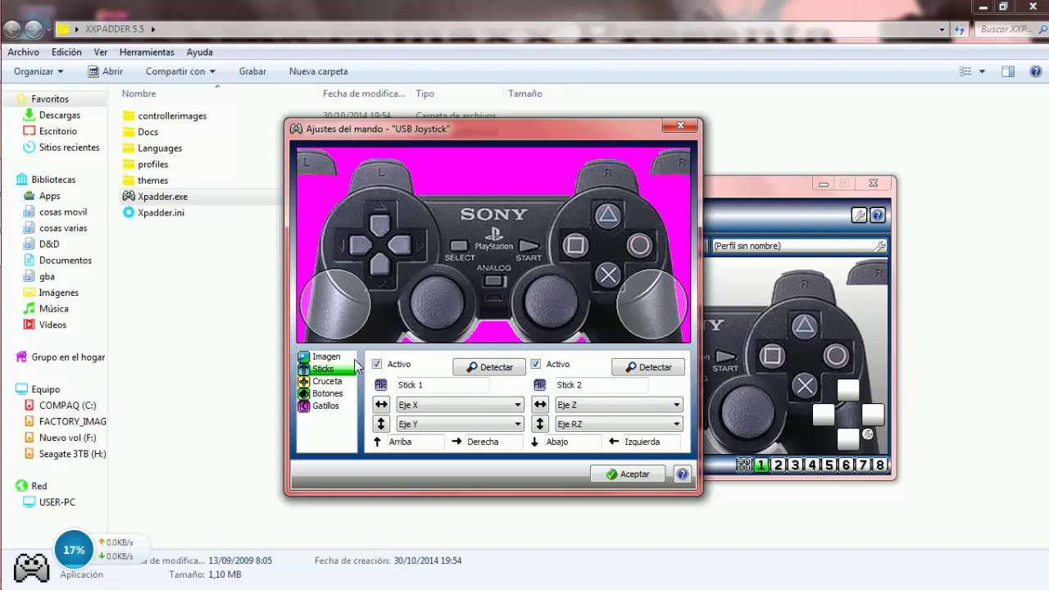
Enable the directional pad with POV directions and add the gamepad's twelve buttons to the layout
click(308, 385)
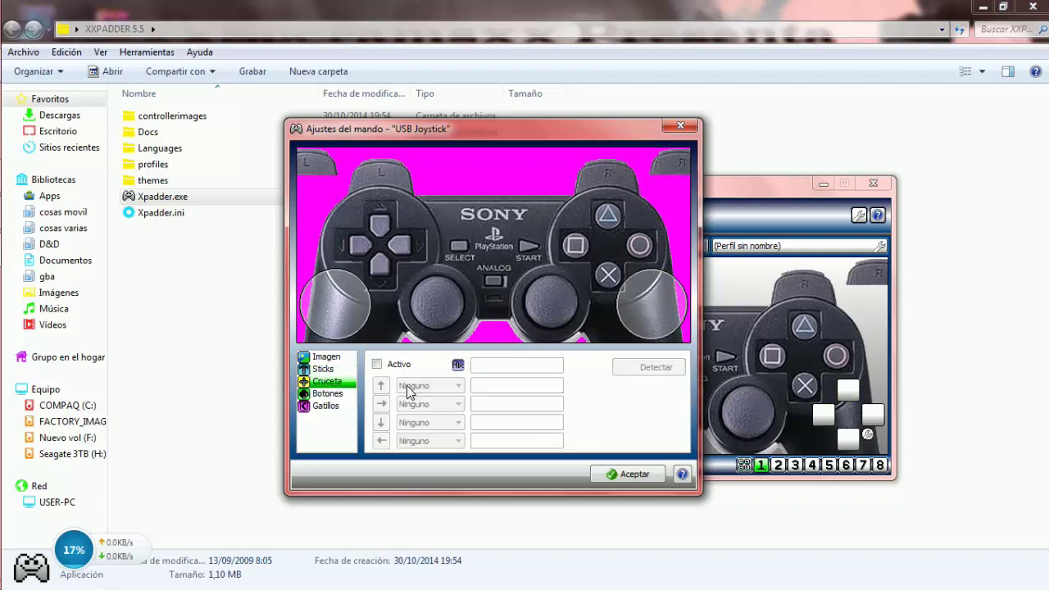
click(388, 366)
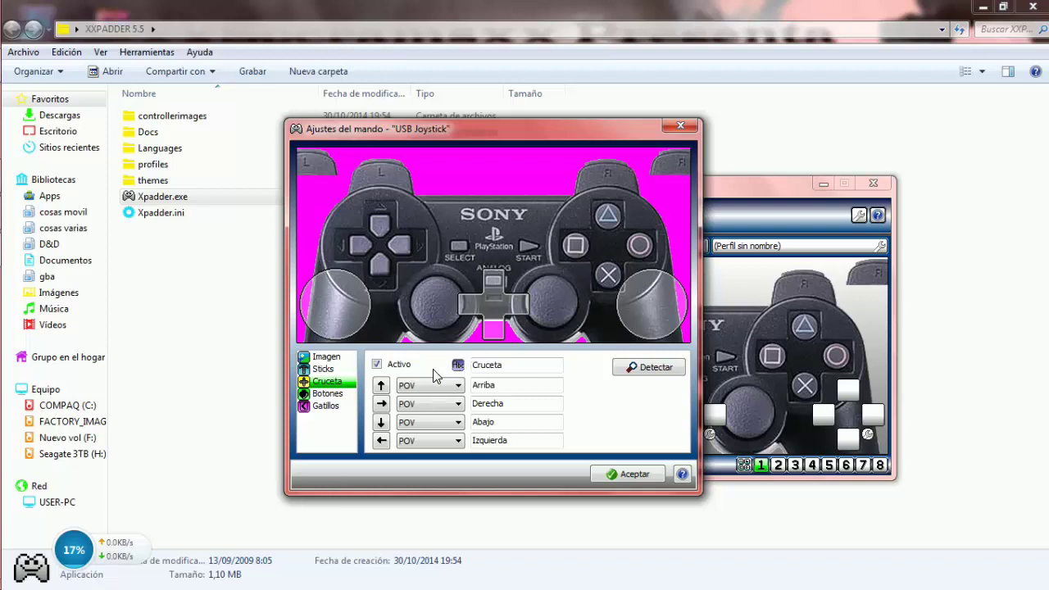
click(322, 395)
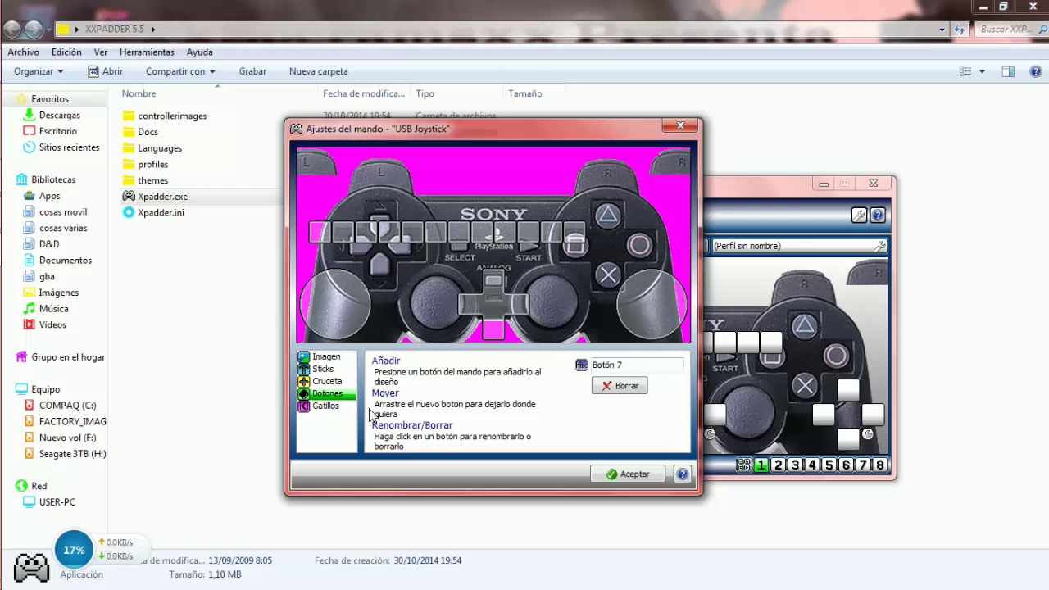
Try to enable the analog triggers, and accept the controller settings
click(326, 406)
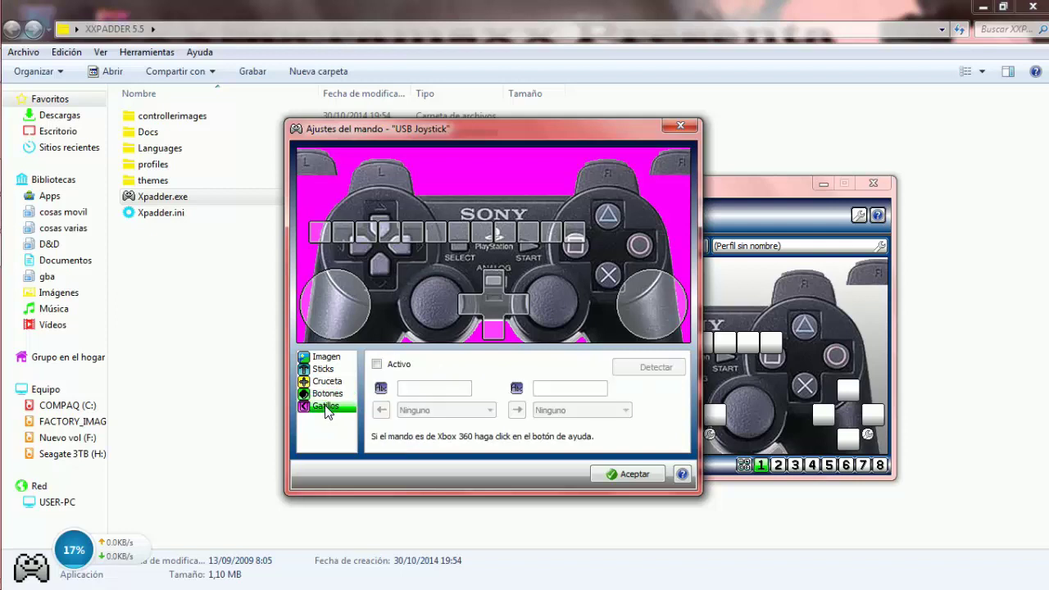
click(376, 365)
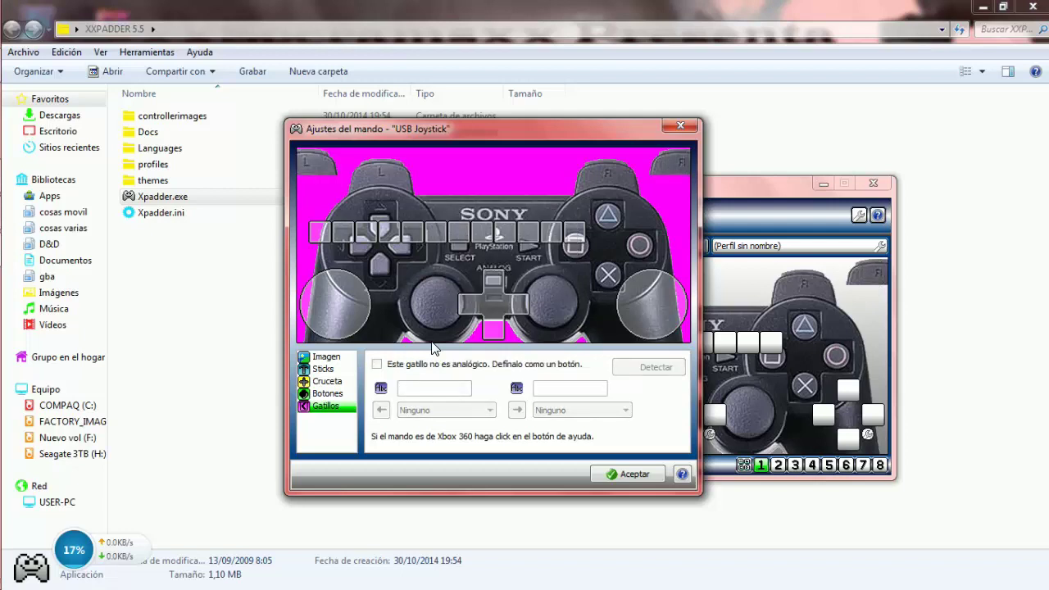
click(325, 356)
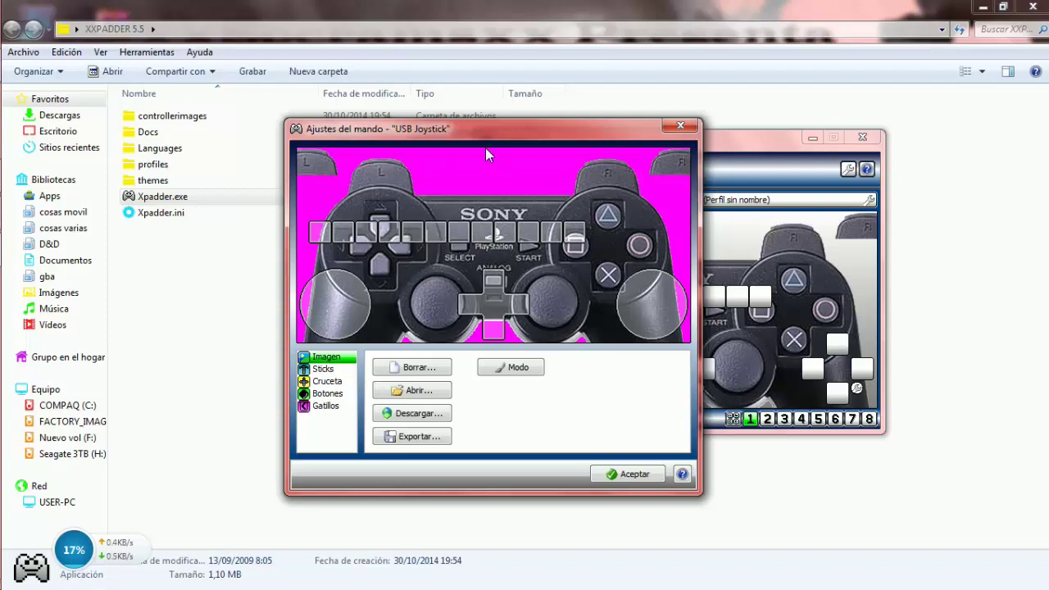
click(626, 473)
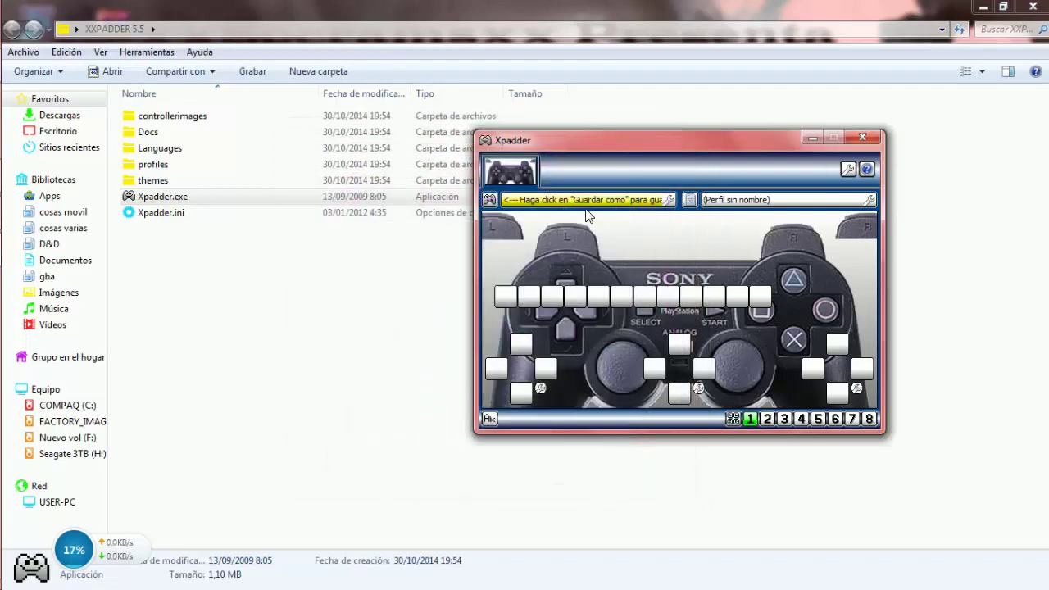
View the keyboard and mouse assignment options for Button 1, and close them without assigning a key
drag(688, 144, 744, 136)
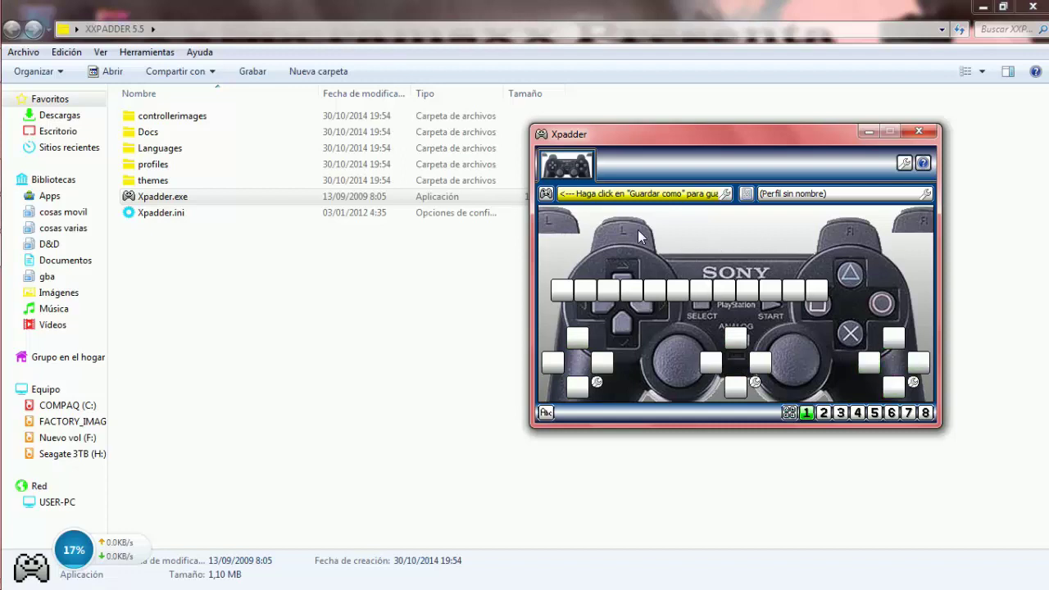
click(563, 290)
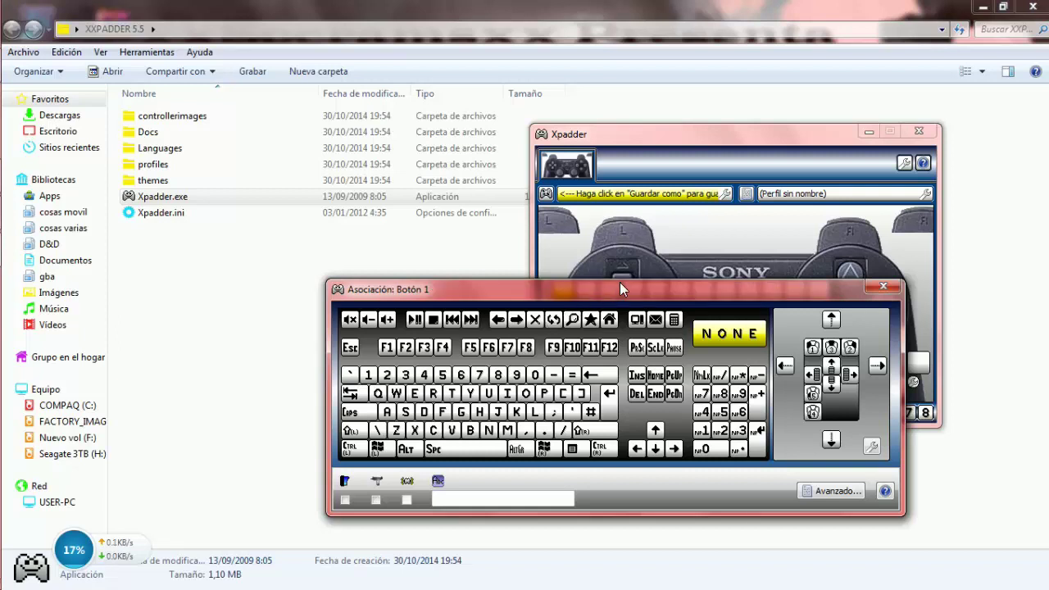
drag(619, 285, 298, 211)
drag(721, 132, 791, 142)
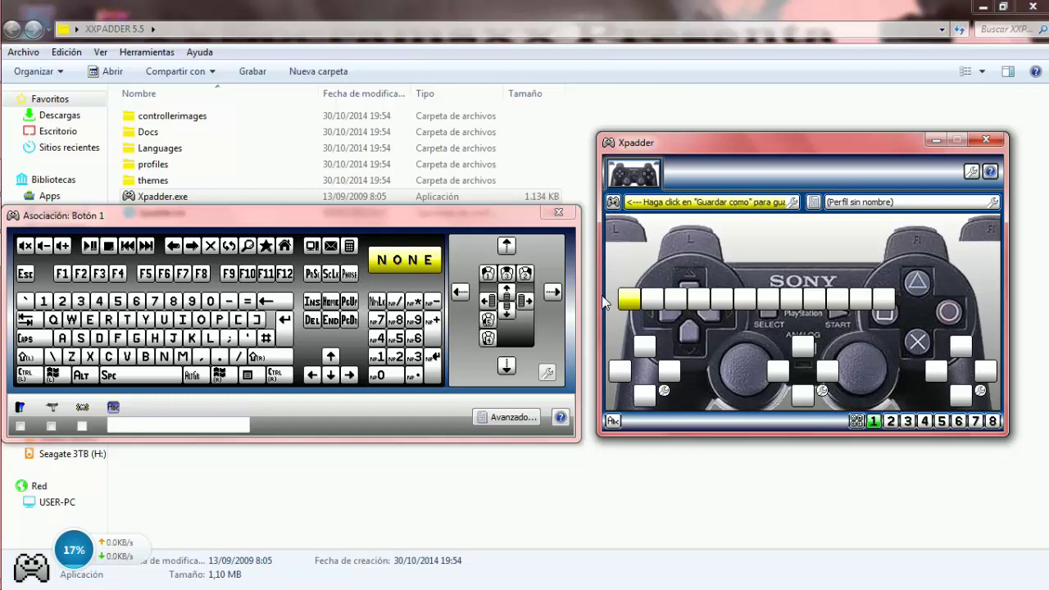
click(560, 215)
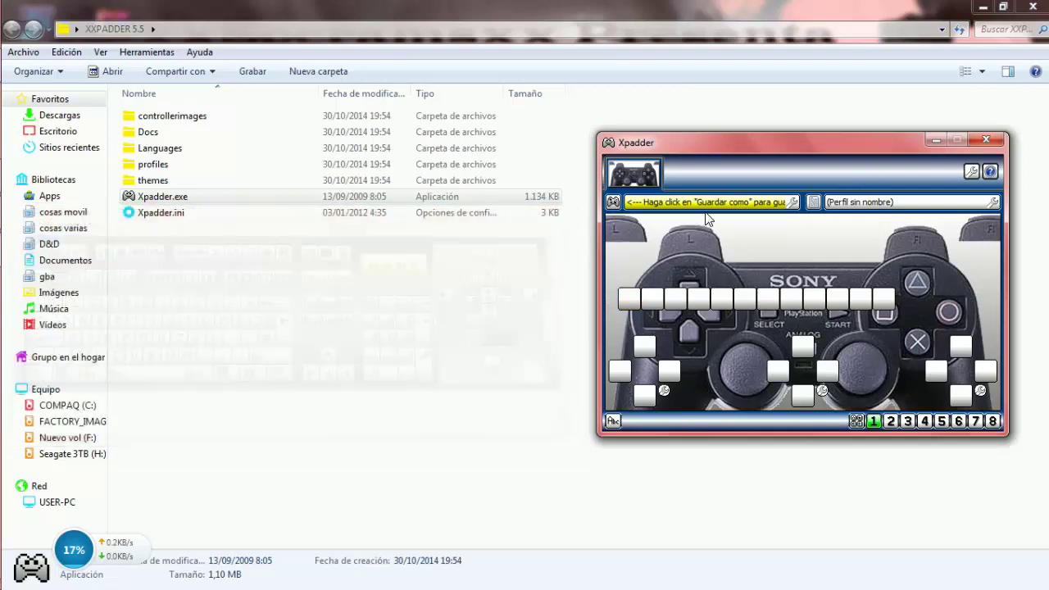
Close Xpadder and run Xpadder.exe again from the XXPADDER 5.5 folder, allowing it past the security warning
click(983, 141)
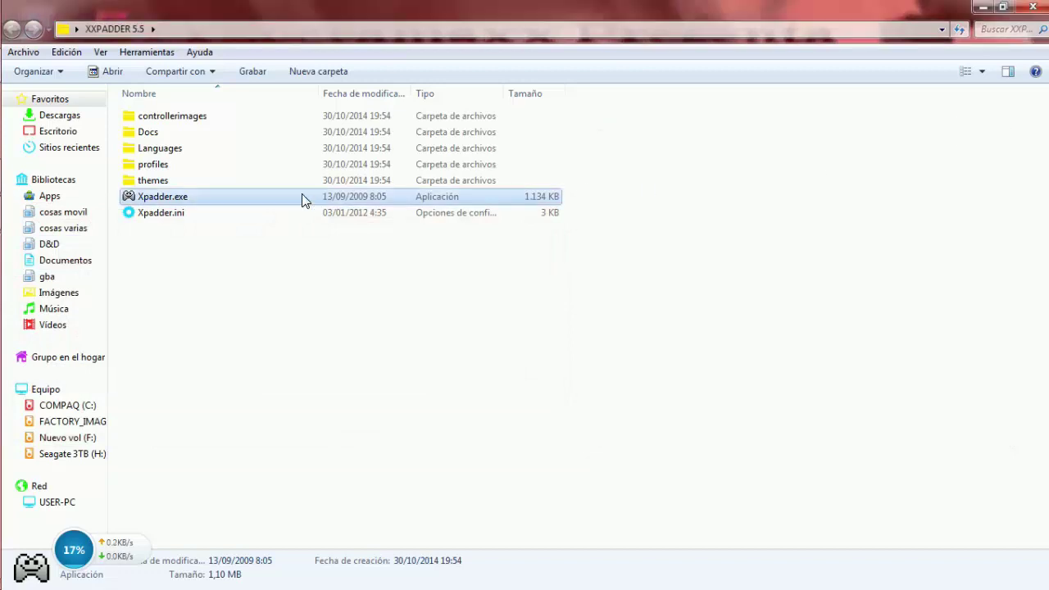
double_click(143, 201)
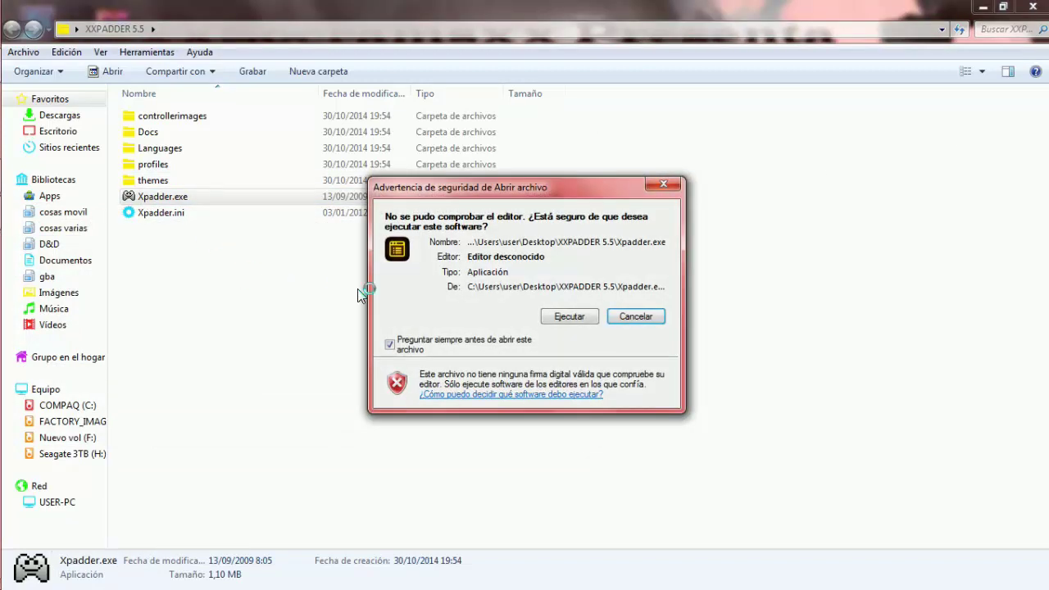
click(557, 318)
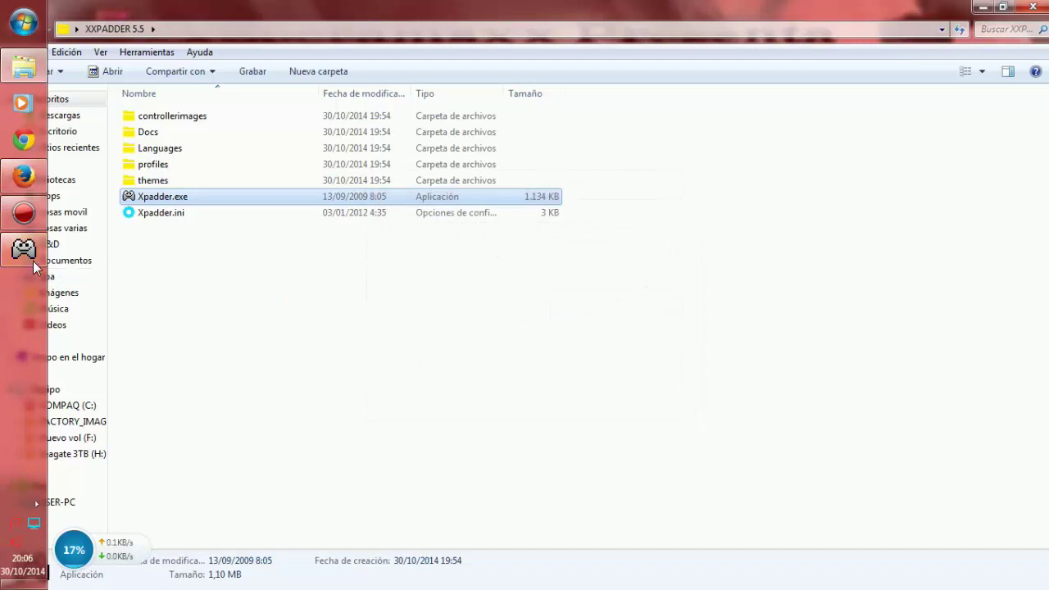